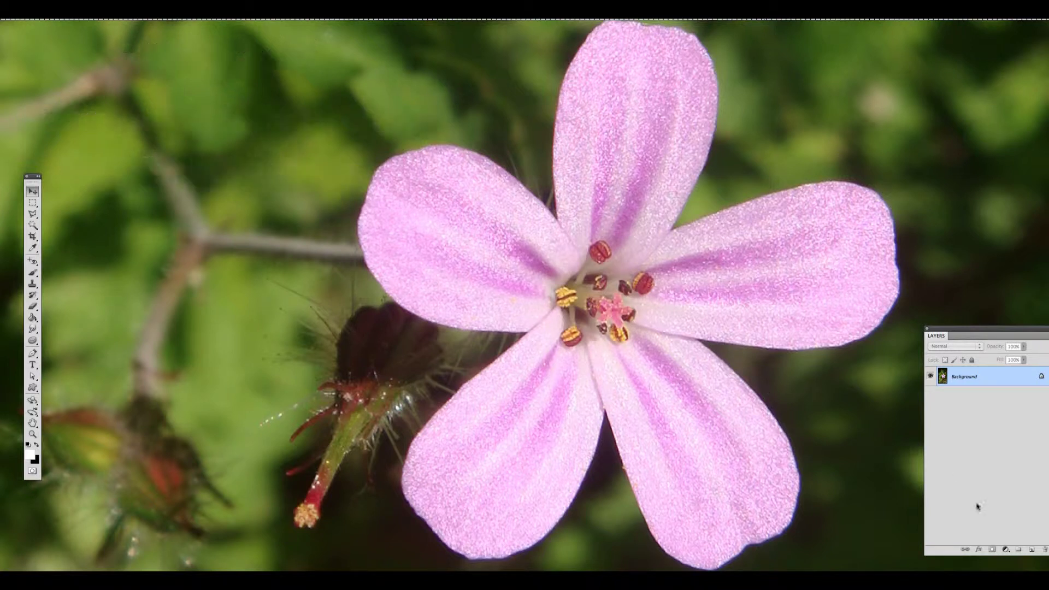
Step: Add a new layer above the Background layer and fill it with white
click(1027, 549)
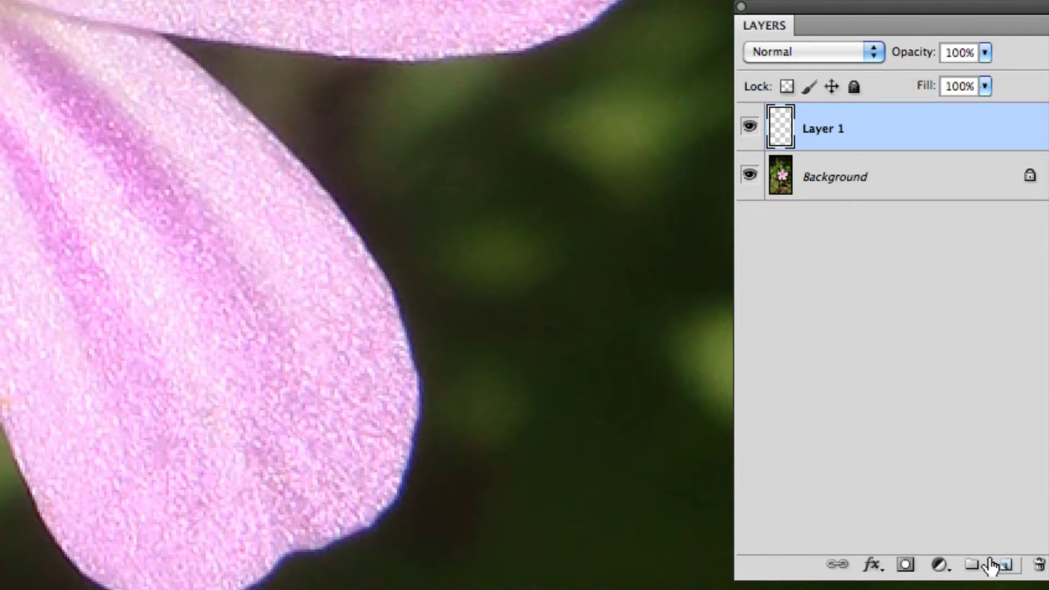
key(super+BackSpace)
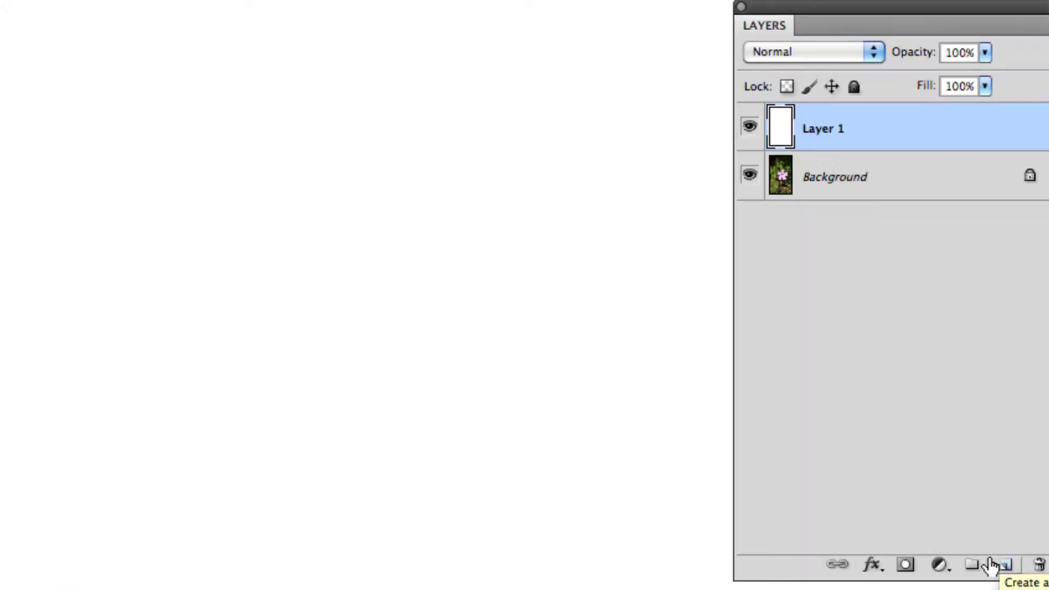
Step: Duplicate the Background layer, placing the copy above the white layer, and give the copy a layer mask
drag(904, 197, 1004, 565)
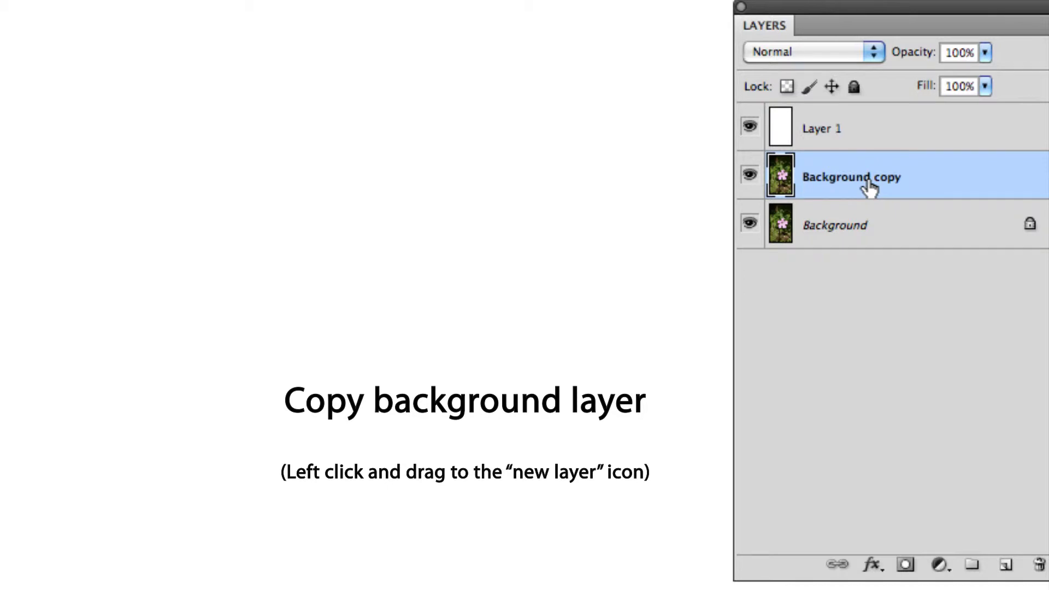
drag(869, 188, 868, 134)
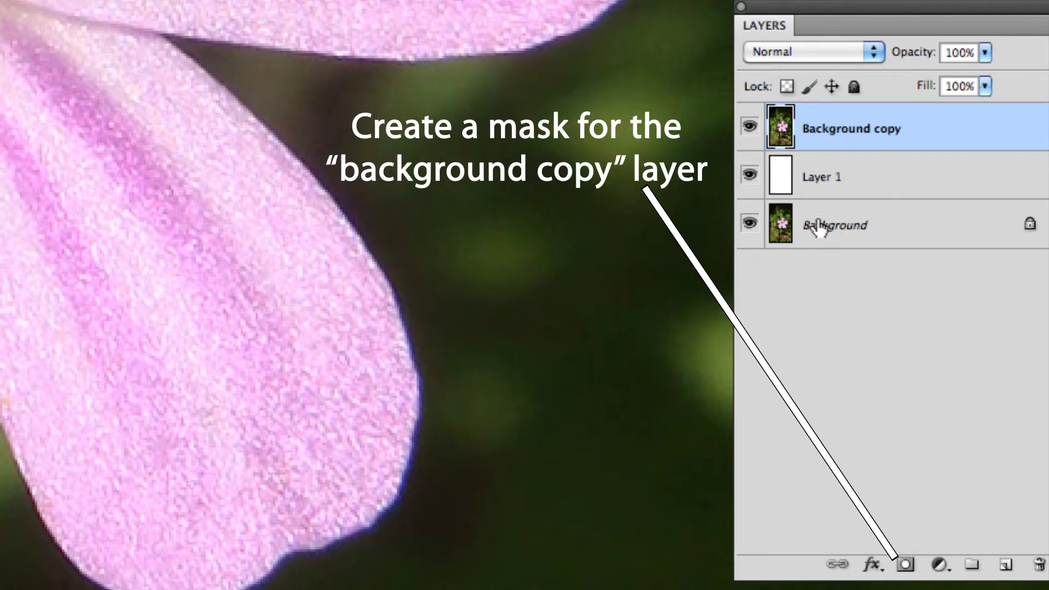
click(939, 565)
click(906, 564)
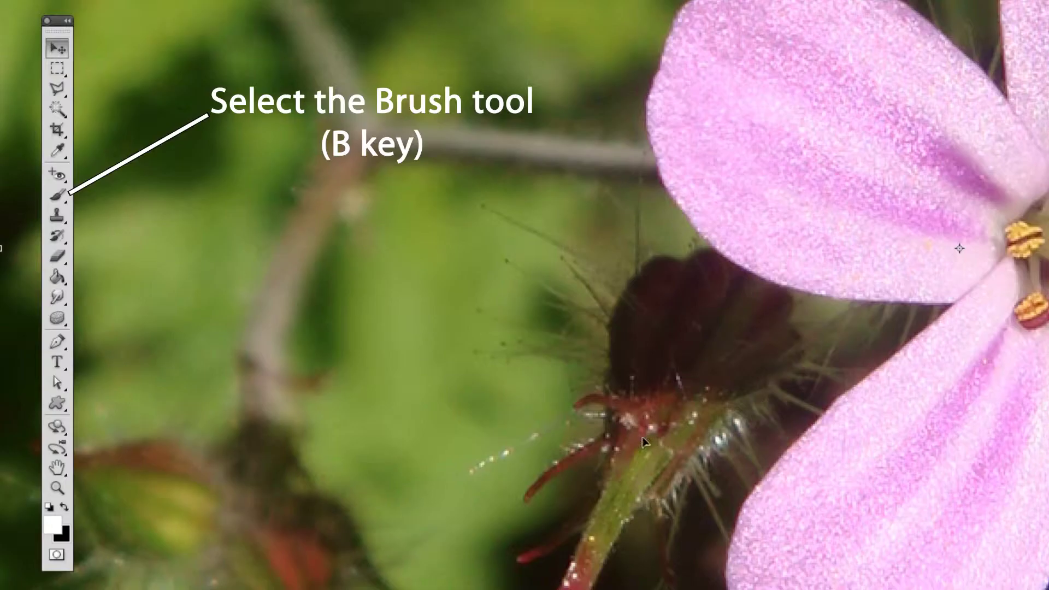
Step: Paint black on the Background copy mask with the Brush tool, following the outside edge of the flower's right petal
key(b)
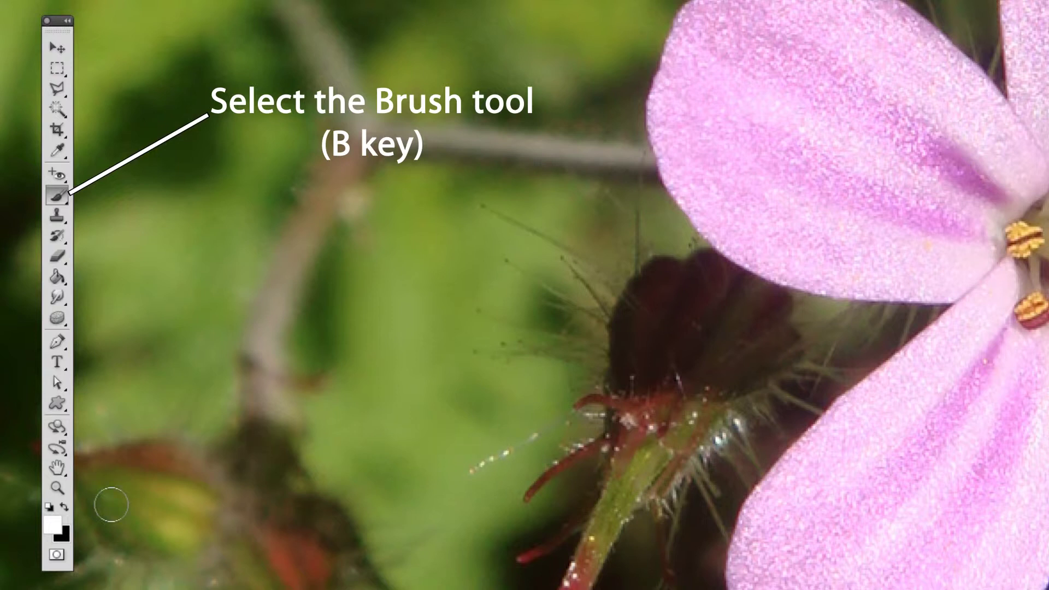
key(x)
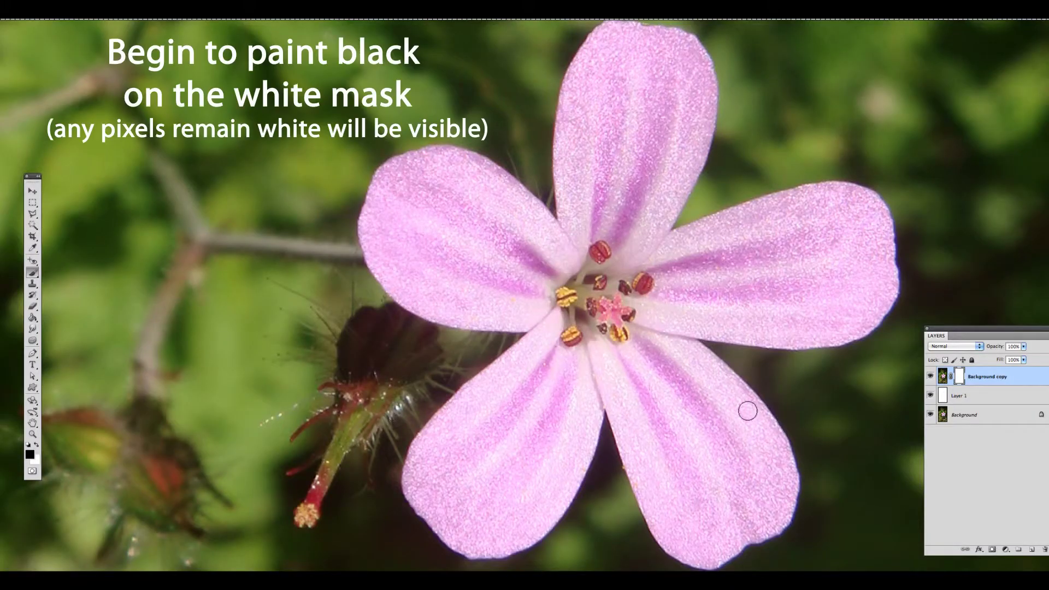
key(super+plus)
drag(714, 178, 571, 231)
drag(728, 240, 631, 284)
drag(735, 204, 828, 228)
drag(817, 368, 817, 220)
mouse_move(828, 81)
mouse_down()
mouse_move(871, 162)
mouse_move(874, 307)
mouse_move(874, 219)
mouse_up()
mouse_move(874, 220)
mouse_down()
mouse_move(858, 257)
mouse_move(759, 331)
mouse_move(623, 344)
mouse_up()
mouse_move(622, 343)
mouse_down()
mouse_move(621, 235)
mouse_move(555, 251)
mouse_move(566, 259)
mouse_up()
Step: Paint black on the mask around the lower-right petal, into the gap between the lower petals, and under the lower-left petal
scroll(567, 260, down, 2)
drag(583, 202, 651, 301)
scroll(597, 312, down, 2)
mouse_move(653, 224)
mouse_down()
mouse_move(675, 304)
mouse_move(676, 373)
mouse_move(666, 405)
mouse_move(603, 466)
mouse_move(570, 409)
mouse_move(452, 466)
mouse_move(473, 459)
mouse_move(351, 385)
mouse_move(383, 425)
mouse_move(513, 448)
mouse_move(479, 360)
mouse_move(425, 339)
mouse_move(481, 367)
mouse_move(445, 300)
mouse_move(441, 307)
mouse_move(458, 291)
mouse_move(454, 275)
mouse_move(443, 309)
mouse_up()
scroll(600, 466, down, 1)
scroll(382, 426, up, 1)
scroll(382, 426, left, 2)
key(space)
mouse_move(418, 406)
mouse_down()
mouse_move(425, 272)
mouse_move(393, 279)
mouse_move(359, 323)
mouse_move(302, 358)
mouse_move(324, 348)
mouse_move(173, 382)
mouse_up()
key(space)
drag(398, 269, 541, 274)
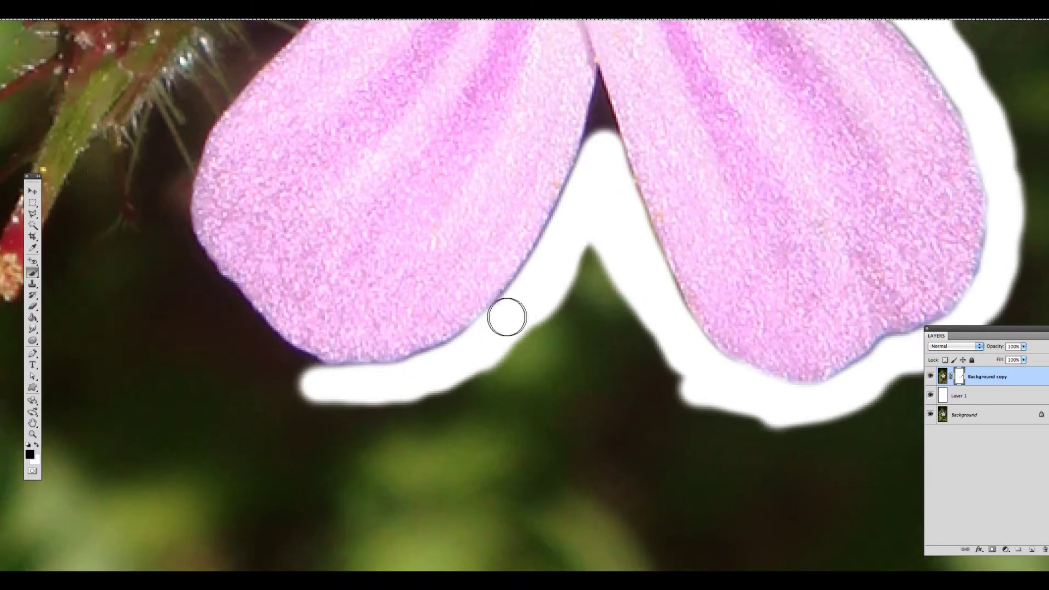
Step: Continue the black mask outline along the outer edge of the lower-left petal, using a larger brush for its upper part
mouse_move(309, 382)
mouse_down()
mouse_move(279, 361)
mouse_move(363, 410)
mouse_move(281, 328)
mouse_move(288, 344)
mouse_move(230, 257)
mouse_move(243, 180)
mouse_move(278, 124)
mouse_up()
key(space)
key(space)
mouse_move(277, 124)
mouse_down()
mouse_move(265, 257)
mouse_move(284, 232)
mouse_move(193, 347)
mouse_move(209, 397)
mouse_up()
key(])
key(])
key(])
mouse_move(306, 193)
mouse_down()
mouse_move(273, 212)
mouse_move(377, 121)
mouse_up()
key(space)
drag(379, 265, 407, 333)
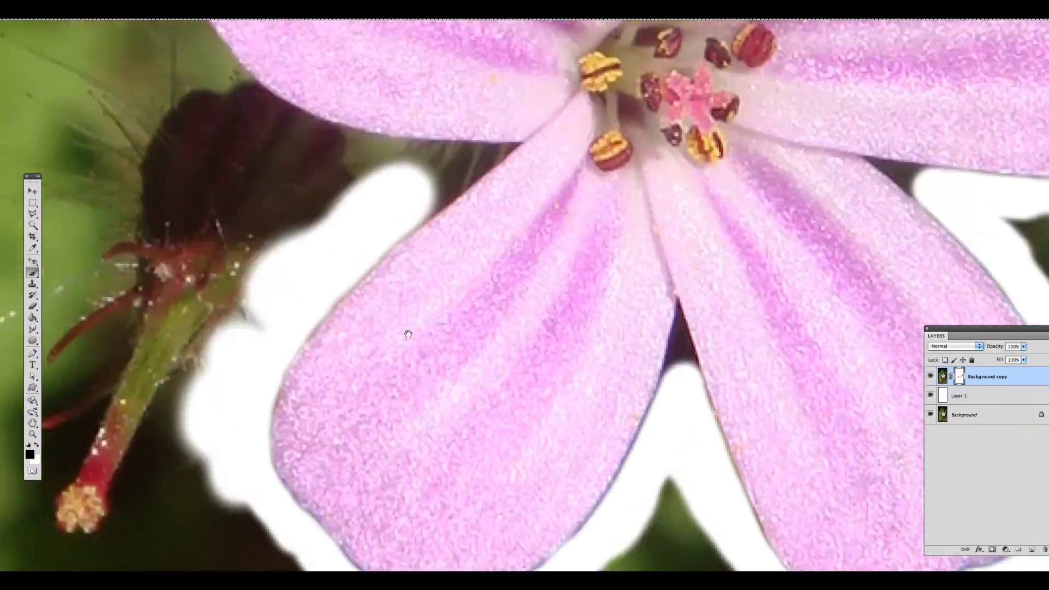
Step: Paint black on the mask along the underside of the upper-left petal and around its outer tip
mouse_move(417, 174)
mouse_down()
mouse_move(386, 171)
mouse_move(398, 193)
mouse_up()
scroll(398, 193, up, 3)
drag(356, 274, 272, 228)
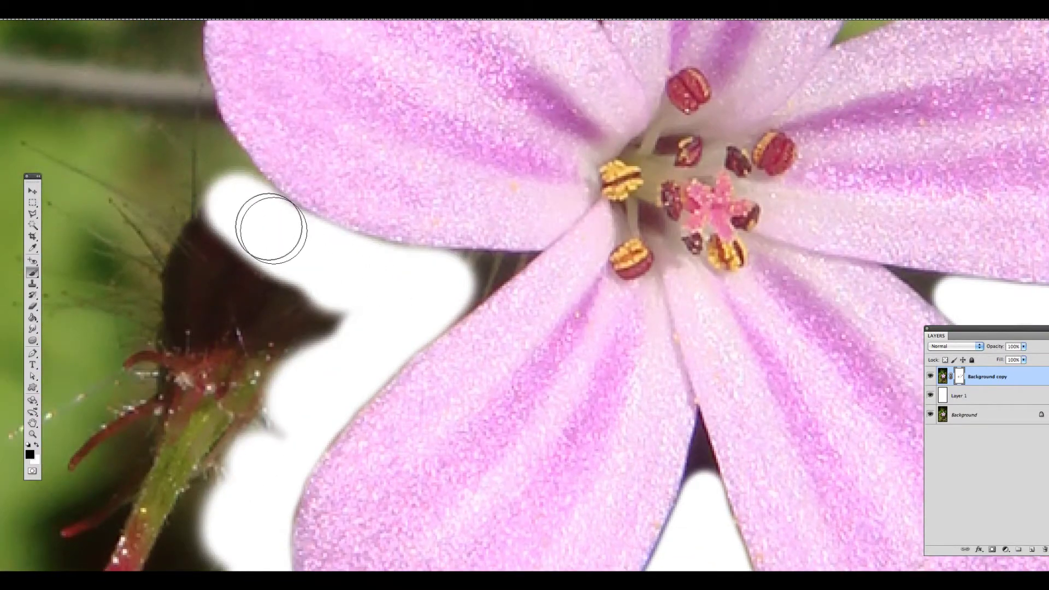
scroll(272, 227, up, 3)
drag(281, 298, 227, 215)
key(space)
drag(227, 255, 227, 320)
drag(227, 317, 200, 163)
key(space)
drag(218, 115, 193, 198)
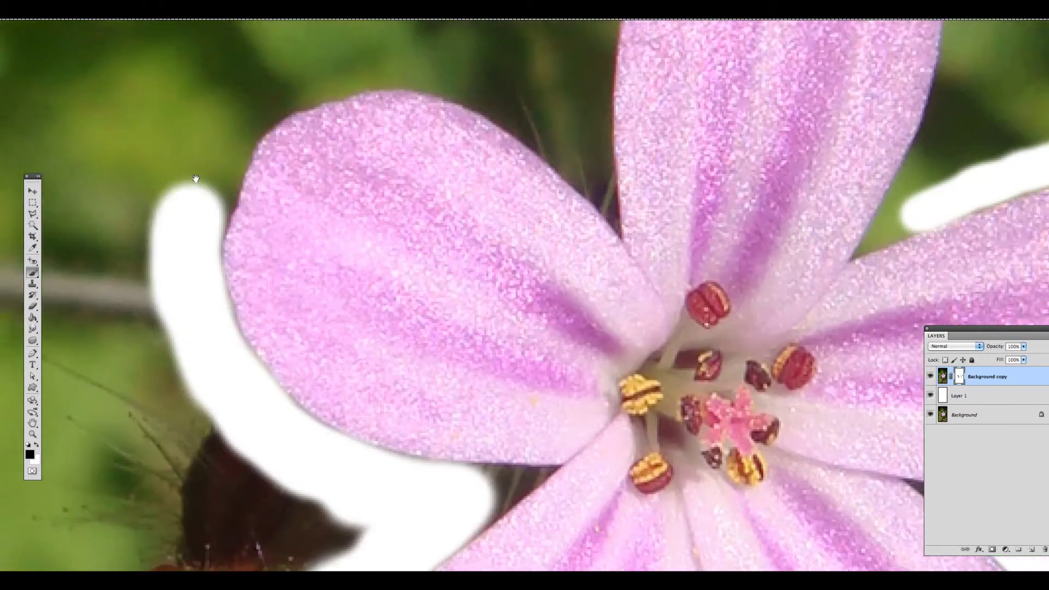
Step: Extend the black mask outline over the upper edge of the upper-left petal
mouse_move(175, 246)
mouse_down()
mouse_move(211, 154)
mouse_move(257, 107)
mouse_move(199, 149)
mouse_move(328, 130)
mouse_up()
key(space)
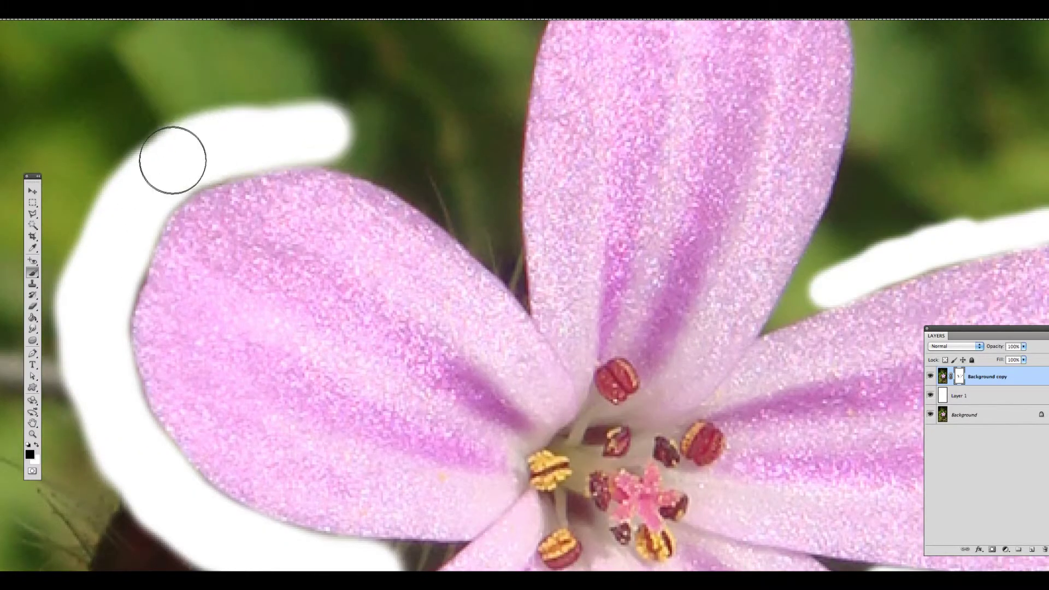
drag(171, 159, 378, 150)
key(space)
mouse_move(403, 175)
mouse_down()
mouse_move(297, 178)
mouse_move(322, 179)
mouse_move(303, 159)
mouse_move(375, 189)
mouse_move(381, 124)
mouse_up()
key(space)
mouse_move(381, 124)
mouse_down()
mouse_move(342, 195)
mouse_move(354, 183)
mouse_up()
Step: Paint black on the mask around the top petal, joining the outline with the stroke above the right petal
scroll(356, 182, up, 3)
scroll(356, 182, right, 1)
mouse_move(235, 273)
mouse_down()
mouse_move(300, 133)
mouse_move(372, 66)
mouse_up()
scroll(255, 145, up, 3)
scroll(255, 145, right, 1)
mouse_move(255, 146)
mouse_down()
mouse_move(315, 113)
mouse_move(381, 114)
mouse_move(478, 135)
mouse_move(553, 186)
mouse_move(516, 152)
mouse_move(529, 218)
mouse_move(527, 312)
mouse_move(530, 254)
mouse_move(488, 385)
mouse_move(628, 325)
mouse_move(740, 304)
mouse_up()
scroll(509, 146, down, 3)
scroll(508, 146, right, 1)
scroll(529, 255, down, 3)
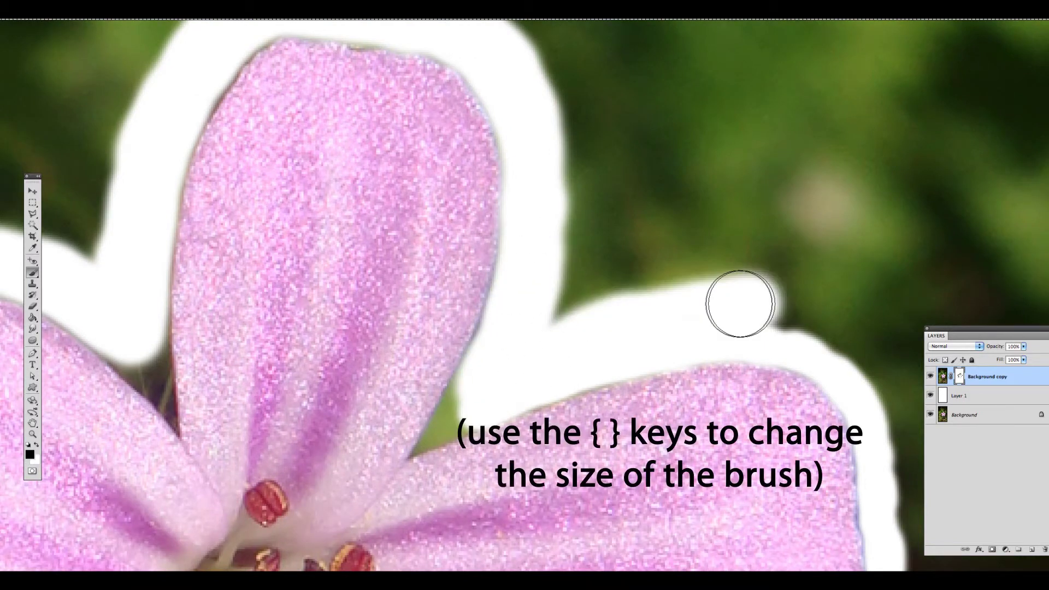
Step: Mask out the narrow gap between the top petal and the right petal with a smaller black brush
scroll(569, 260, down, 3)
scroll(569, 260, up, 2)
scroll(569, 260, down, 1)
key(bracketleft)
key(bracketleft)
key(bracketleft)
key(bracketleft)
mouse_move(448, 258)
mouse_down()
mouse_move(433, 288)
mouse_move(390, 336)
mouse_move(436, 313)
mouse_up()
key(bracketleft)
key(bracketleft)
key(bracketright)
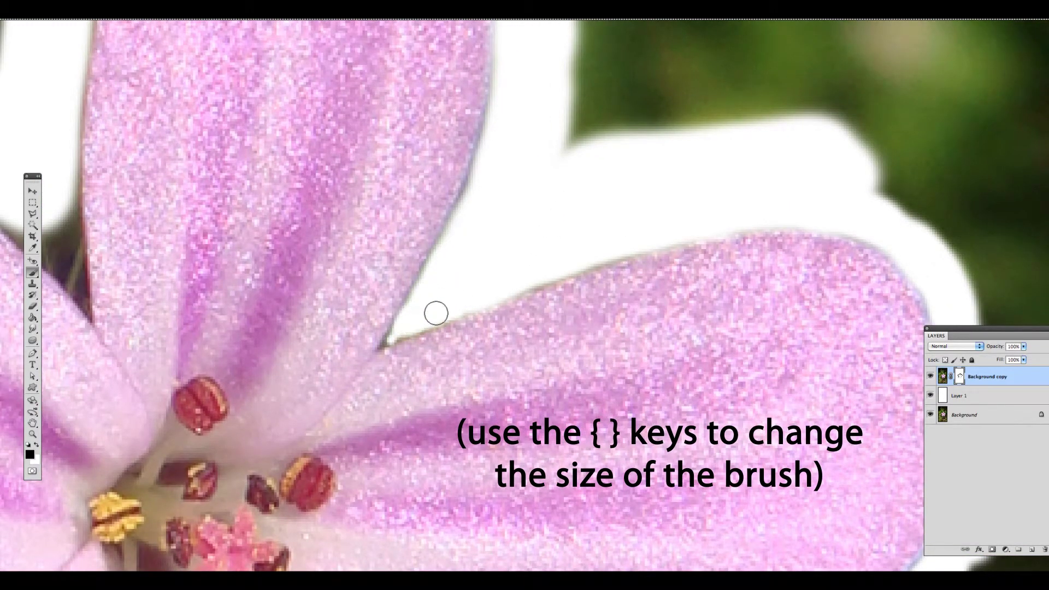
Step: Enlarge the brush and clean up the mask along the upper and outer edges of the right petal
key(bracketright)
key(bracketright)
key(bracketright)
key(bracketright)
mouse_move(599, 231)
mouse_down()
mouse_move(548, 229)
mouse_move(438, 266)
mouse_up()
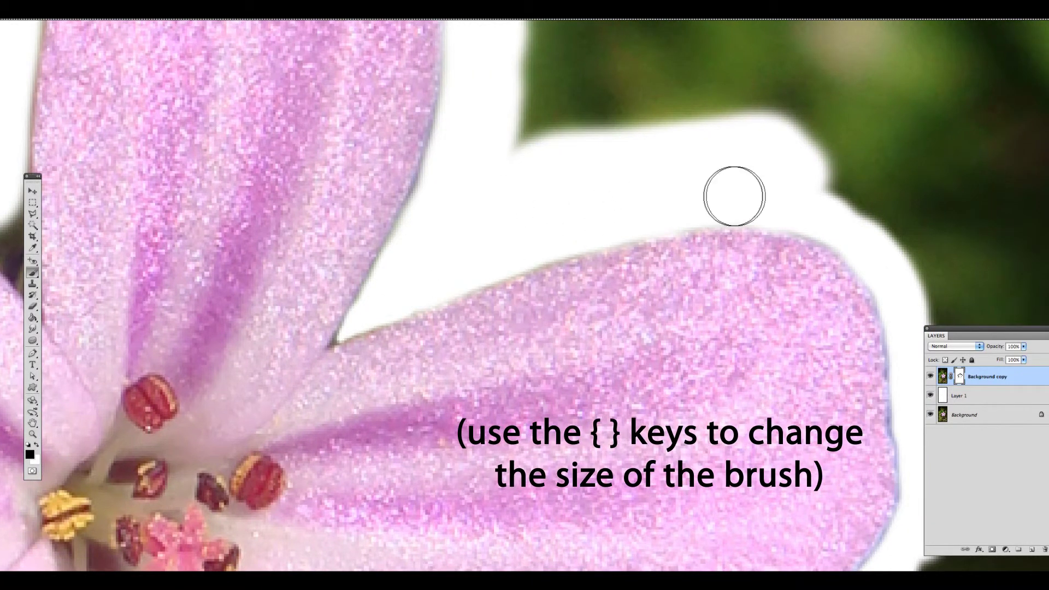
drag(733, 197, 842, 224)
drag(855, 289, 738, 230)
mouse_move(798, 305)
mouse_down()
mouse_move(808, 450)
mouse_move(815, 340)
mouse_up()
mouse_move(768, 465)
mouse_down()
mouse_move(632, 499)
mouse_move(464, 497)
mouse_up()
Step: Paint black on the mask in the narrow gap between the right petal and the lower-right petal
scroll(464, 497, up, 1)
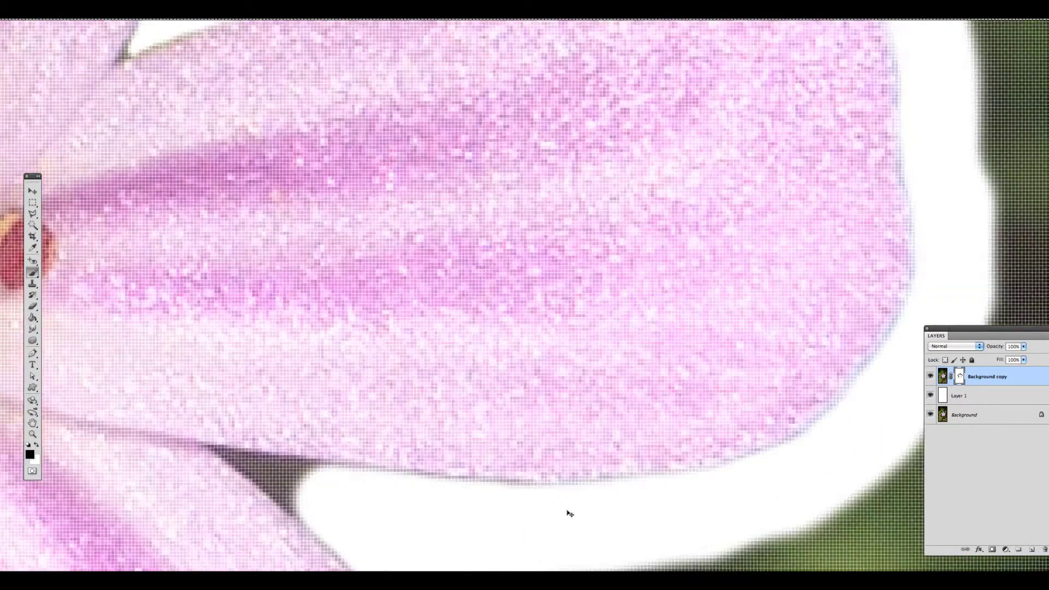
scroll(569, 513, down, 1)
drag(569, 514, 688, 304)
mouse_move(516, 276)
mouse_down()
mouse_move(502, 283)
mouse_move(481, 274)
mouse_up()
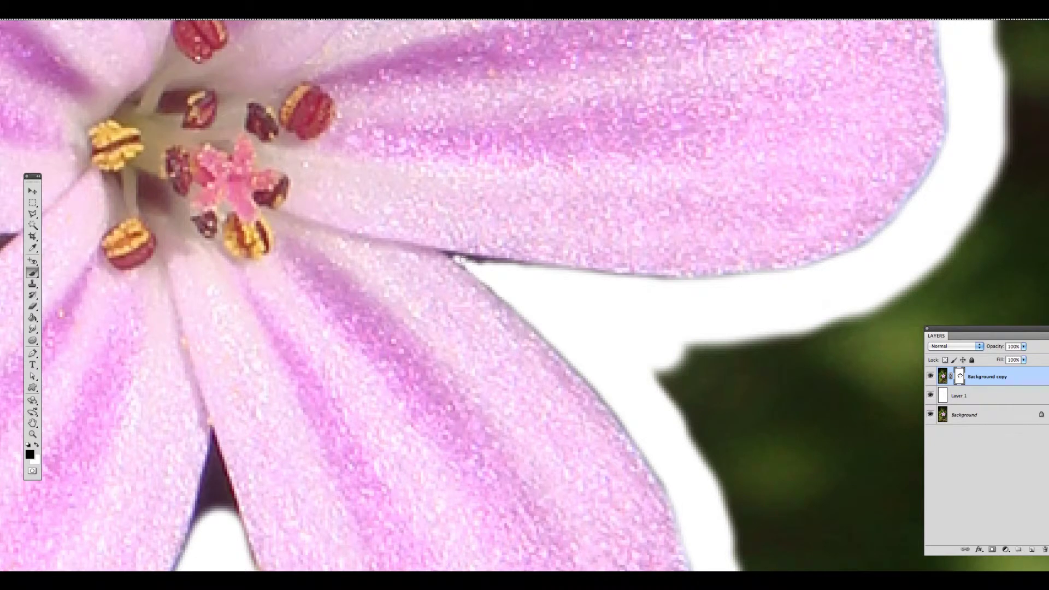
scroll(574, 328, down, 3)
scroll(574, 328, right, 3)
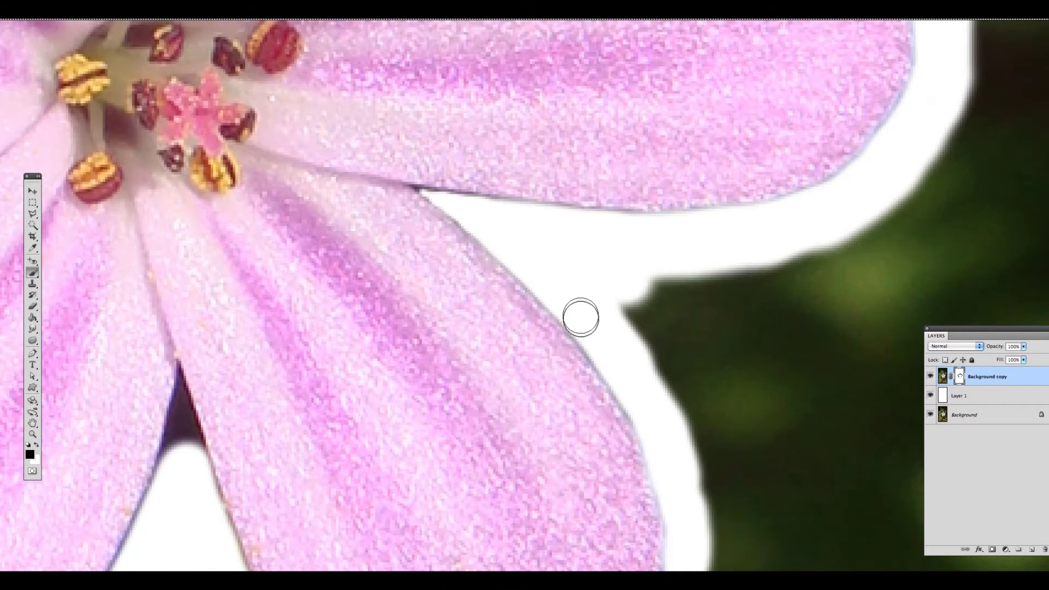
Step: Widen the black mask outline around the lower-right petal with a larger brush, and clear the gap between the lower petals
scroll(574, 328, down, 3)
scroll(574, 328, right, 3)
scroll(566, 324, down, 3)
key(bracketright)
key(bracketright)
key(bracketright)
mouse_move(623, 435)
mouse_down()
mouse_move(622, 456)
mouse_move(596, 508)
mouse_up()
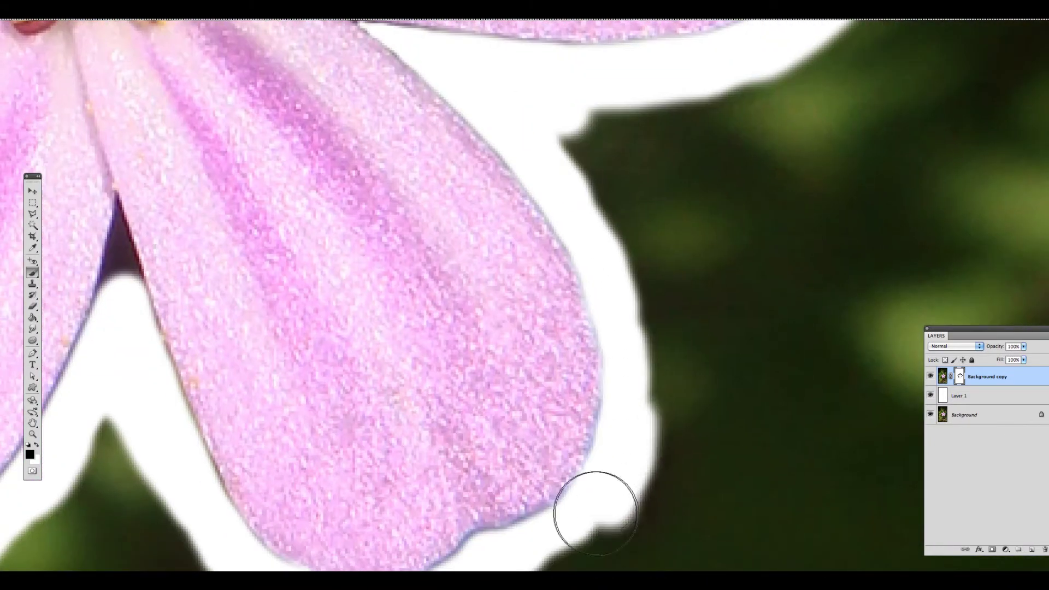
scroll(595, 508, down, 3)
drag(582, 418, 492, 460)
key(bracketleft)
key(bracketleft)
key(bracketleft)
key(bracketleft)
Step: Fill the mask area outside the painted outline with black using the Paint Bucket tool
key(ctrl+minus)
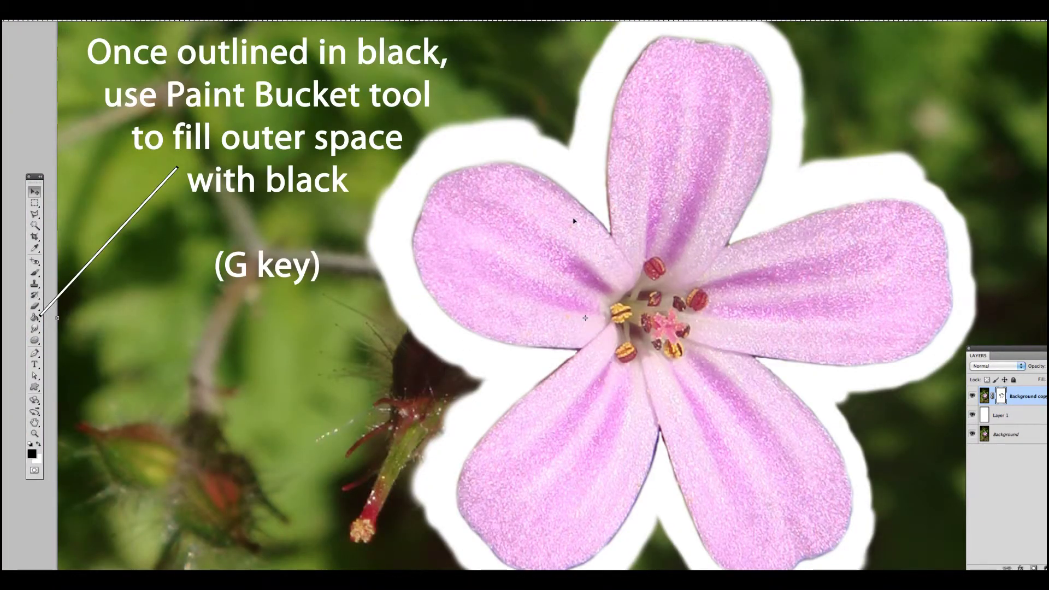
key(g)
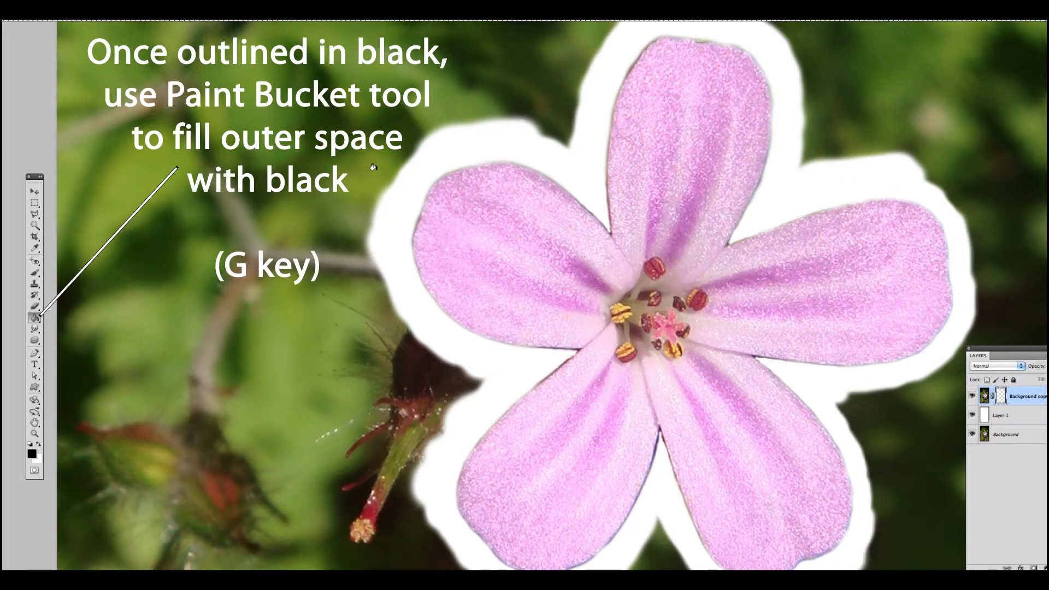
click(373, 168)
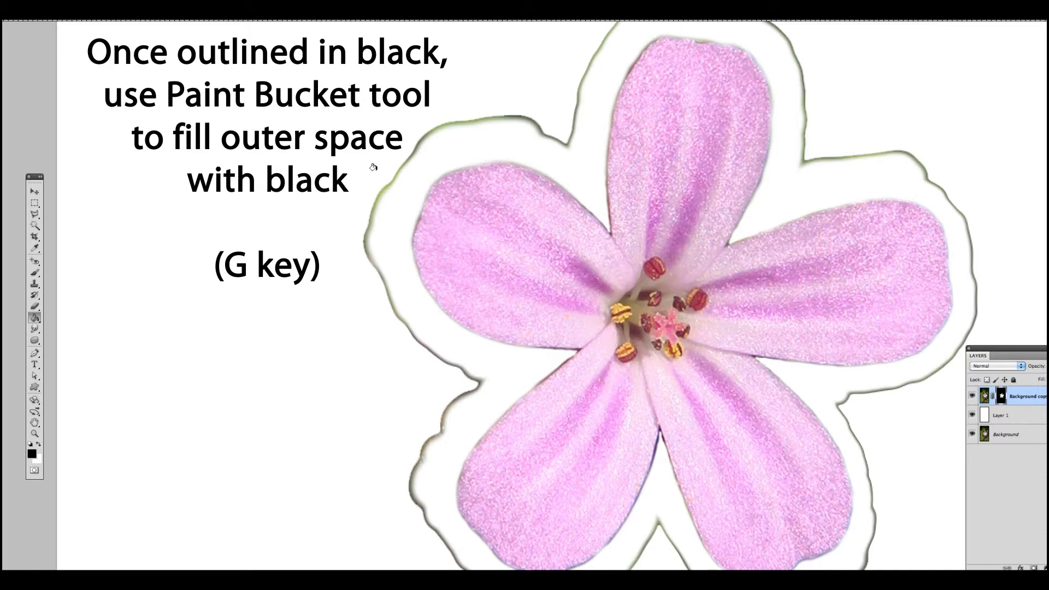
Step: Paint black over the thin leftover edge surrounding the whole flower with the Brush tool
key(b)
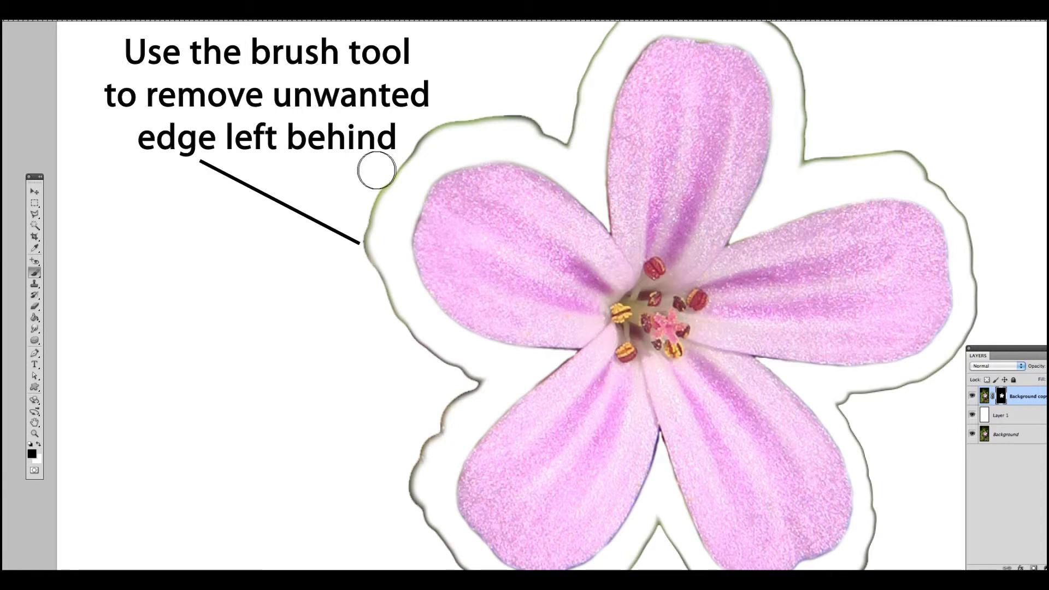
mouse_move(375, 164)
mouse_down()
mouse_move(455, 123)
mouse_move(552, 136)
mouse_move(561, 144)
mouse_move(498, 224)
mouse_move(872, 234)
mouse_move(871, 116)
mouse_up()
mouse_move(871, 116)
mouse_down()
mouse_move(933, 335)
mouse_move(764, 565)
mouse_move(441, 503)
mouse_move(466, 241)
mouse_up()
scroll(710, 96, up, 2)
scroll(795, 173, down, 3)
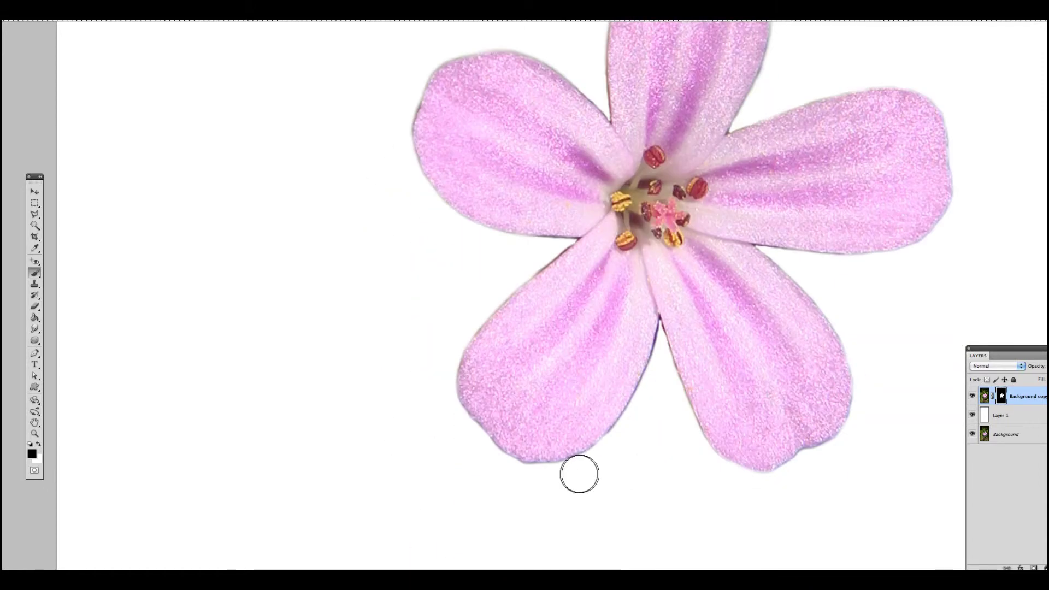
Step: Reduce the brush size and remove the remaining background in the gap between the two lower petals
key(super+plus)
key(bracketleft)
key(bracketleft)
key(bracketleft)
key(bracketleft)
key(bracketleft)
drag(750, 370, 759, 401)
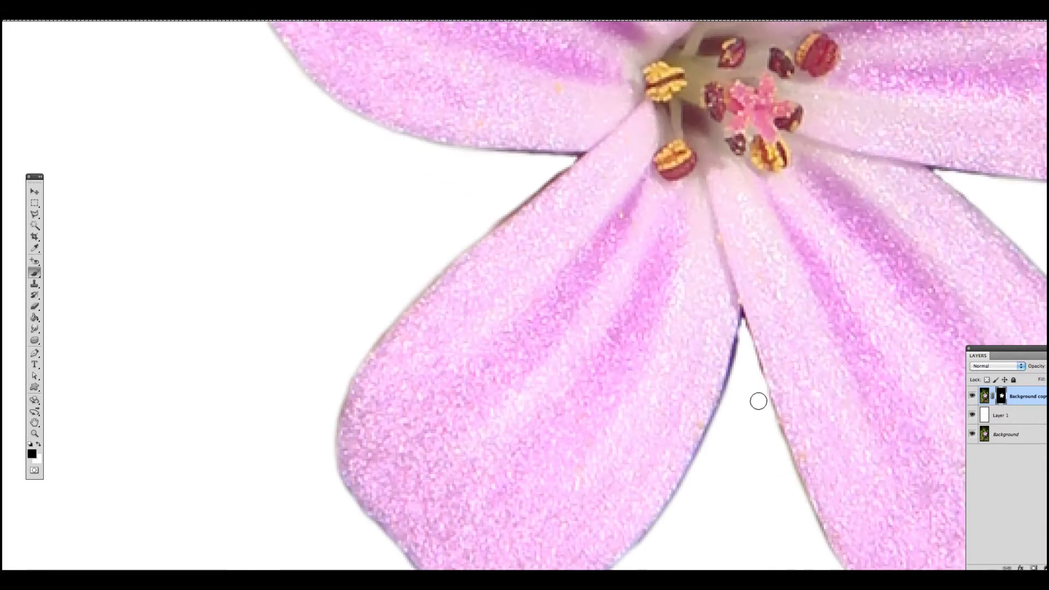
drag(739, 347, 733, 387)
Step: Trim the dark fringe along the lower-left petal's upper edge and its side facing the petal gap
scroll(733, 387, up, 1)
drag(540, 202, 496, 234)
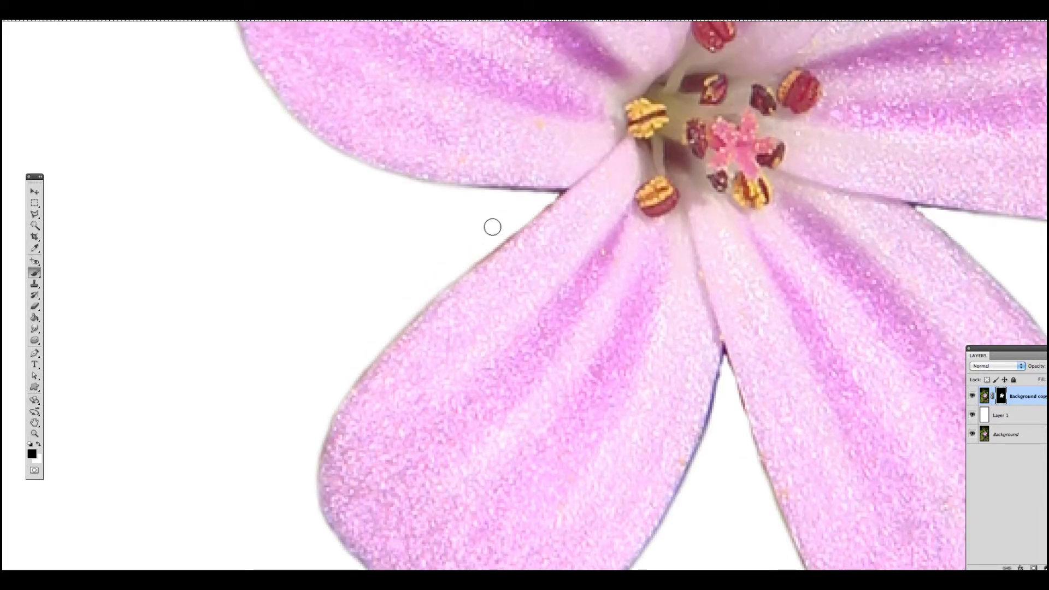
scroll(539, 202, down, 2)
scroll(539, 202, right, 2)
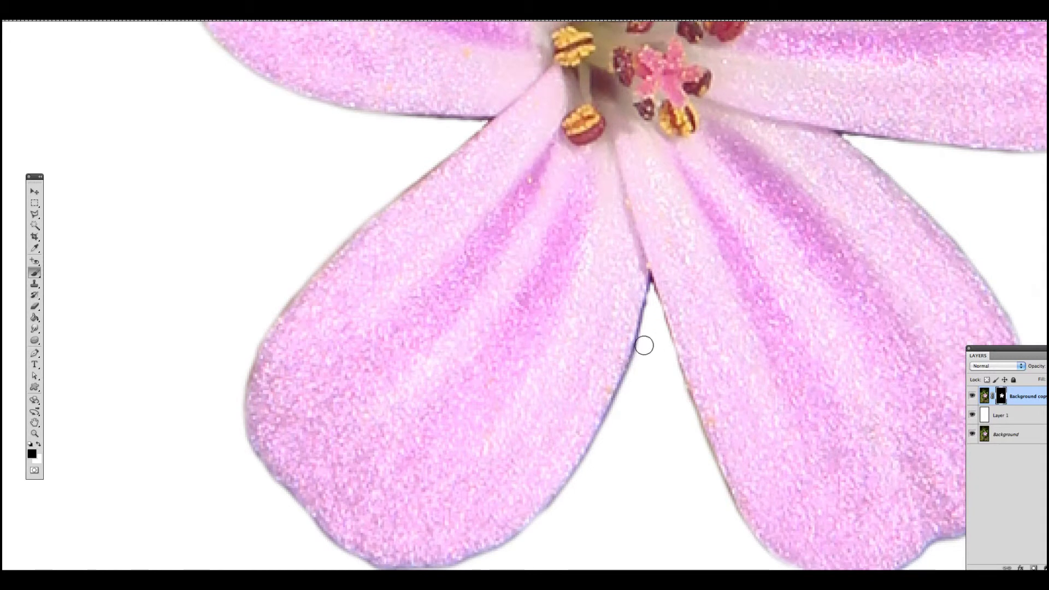
scroll(631, 381, down, 3)
scroll(631, 381, right, 2)
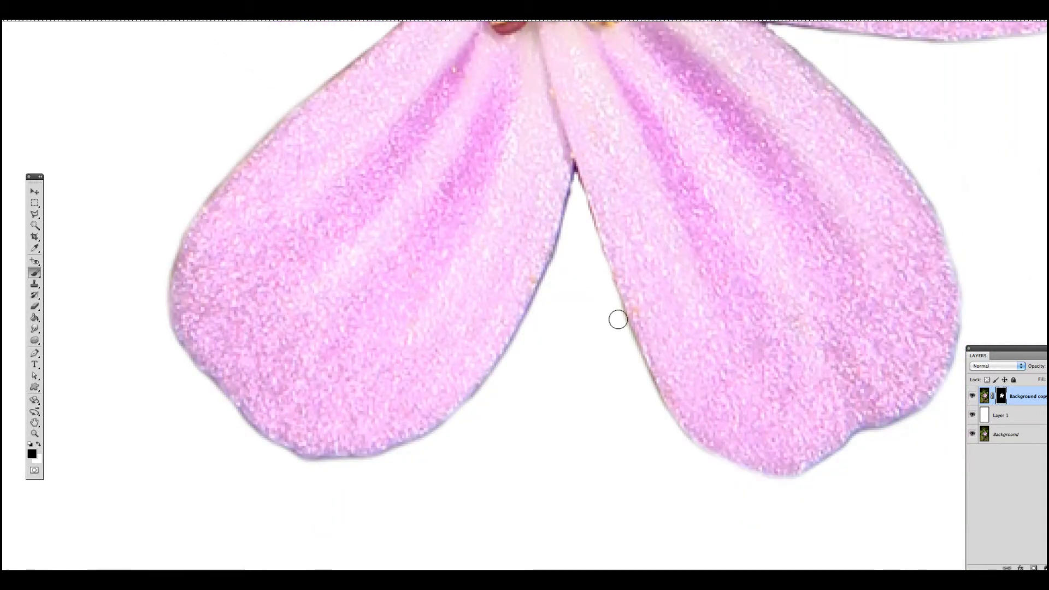
Step: Enlarge the brush and refine the mask along the bottom and outer edges of the lower-right petal
key(bracketright)
key(bracketright)
key(bracketright)
scroll(625, 415, right, 3)
scroll(625, 415, down, 1)
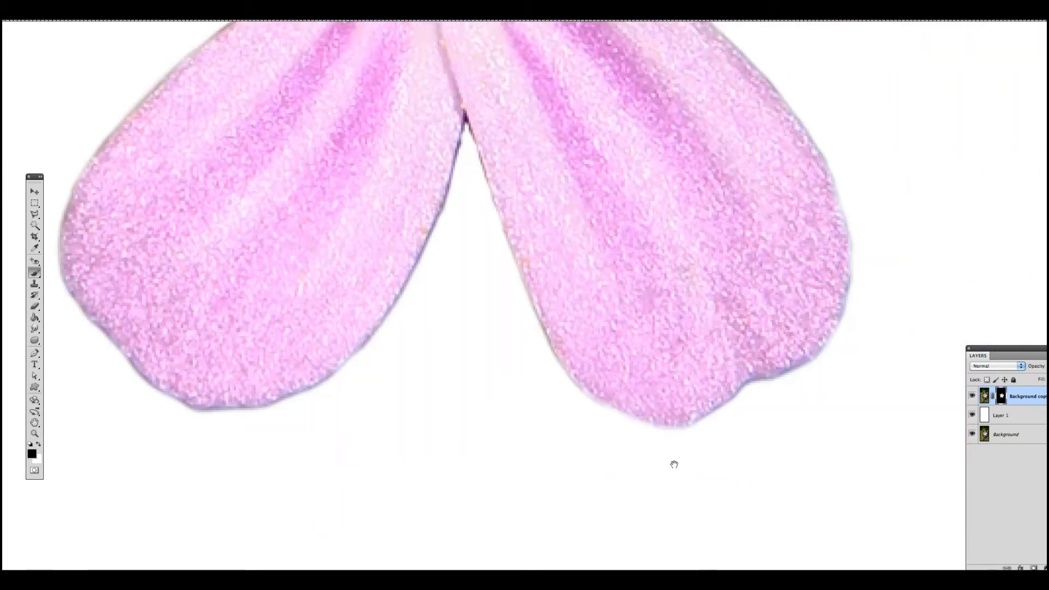
scroll(797, 391, right, 2)
scroll(796, 392, up, 1)
scroll(738, 246, up, 3)
scroll(738, 246, right, 1)
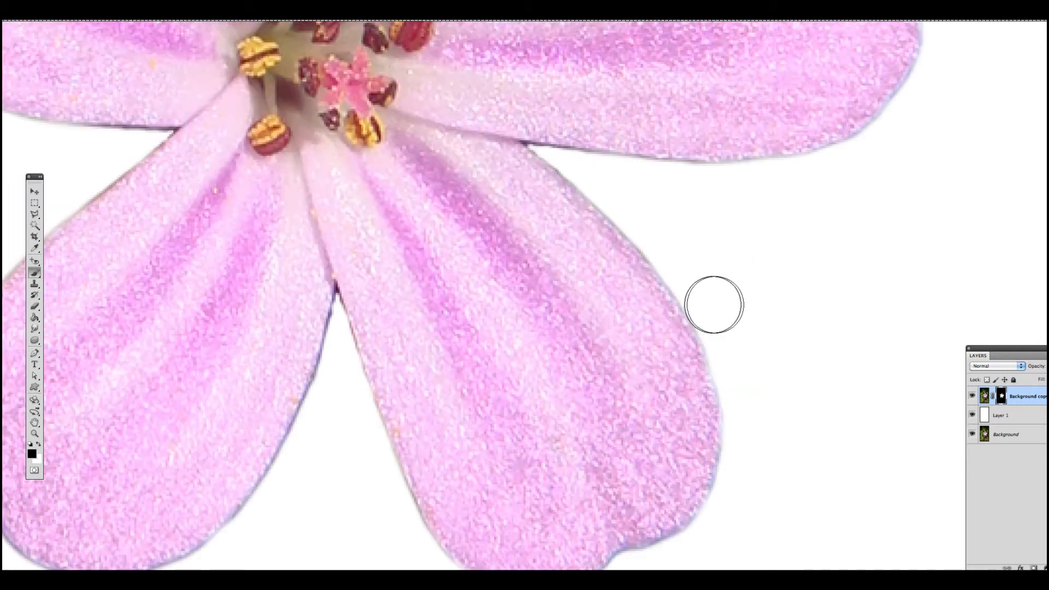
Step: Shrink the brush and clean the mask edge where the right petal meets the lower-right petal
key(bracketleft)
key(bracketleft)
key(bracketleft)
key(bracketleft)
key(bracketleft)
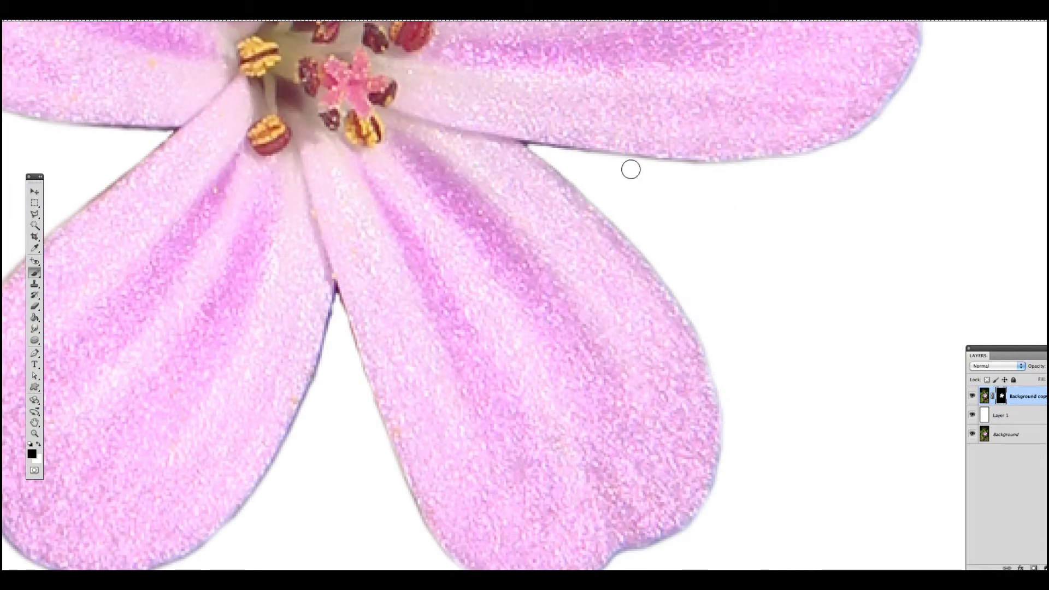
Step: Enlarge the brush and mask out the remaining fringe along the right petal's outer edge
key(bracketright)
scroll(805, 183, right, 1)
scroll(806, 183, up, 4)
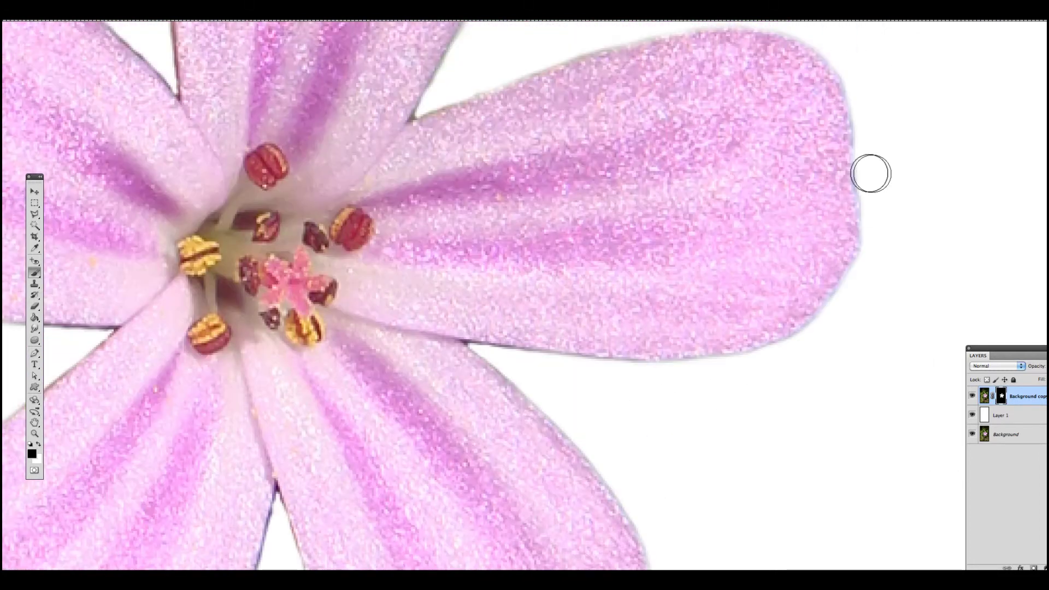
drag(871, 173, 860, 282)
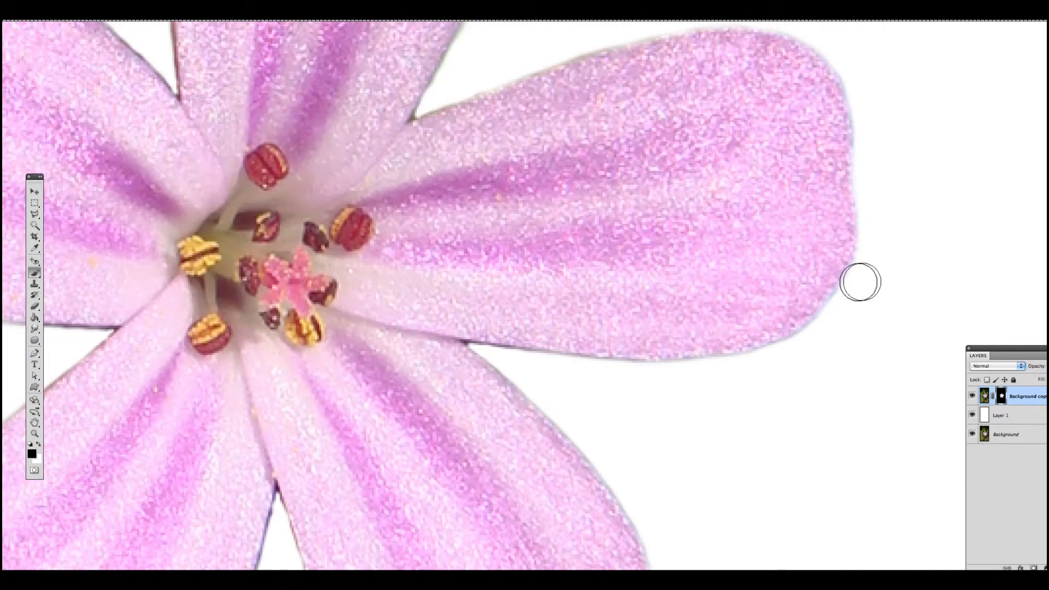
scroll(825, 273, up, 3)
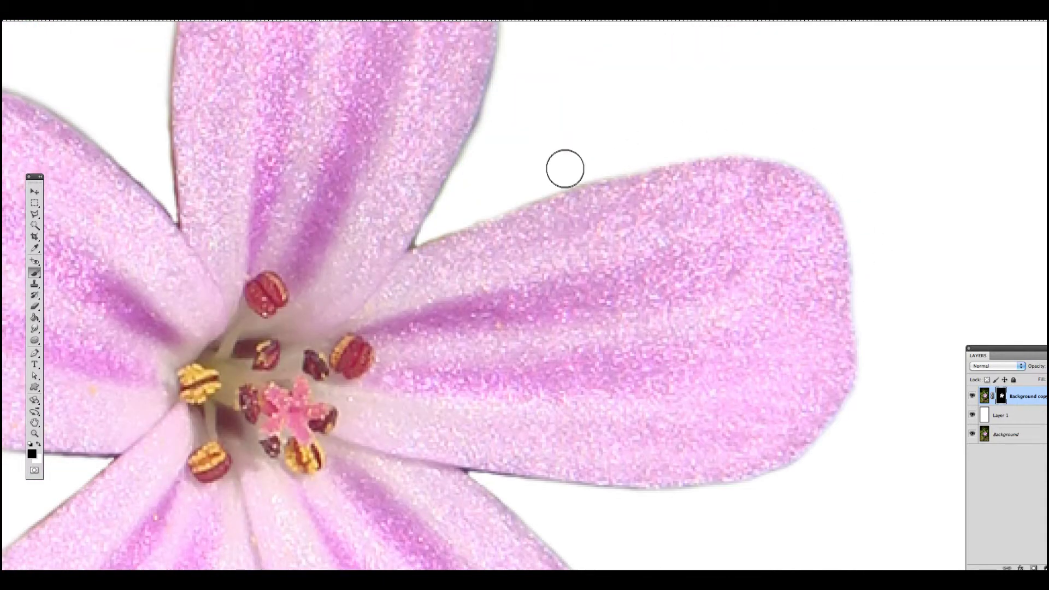
Step: Refine the mask around the top petal's tip and along both of its sides
scroll(504, 101, up, 6)
scroll(520, 63, left, 1)
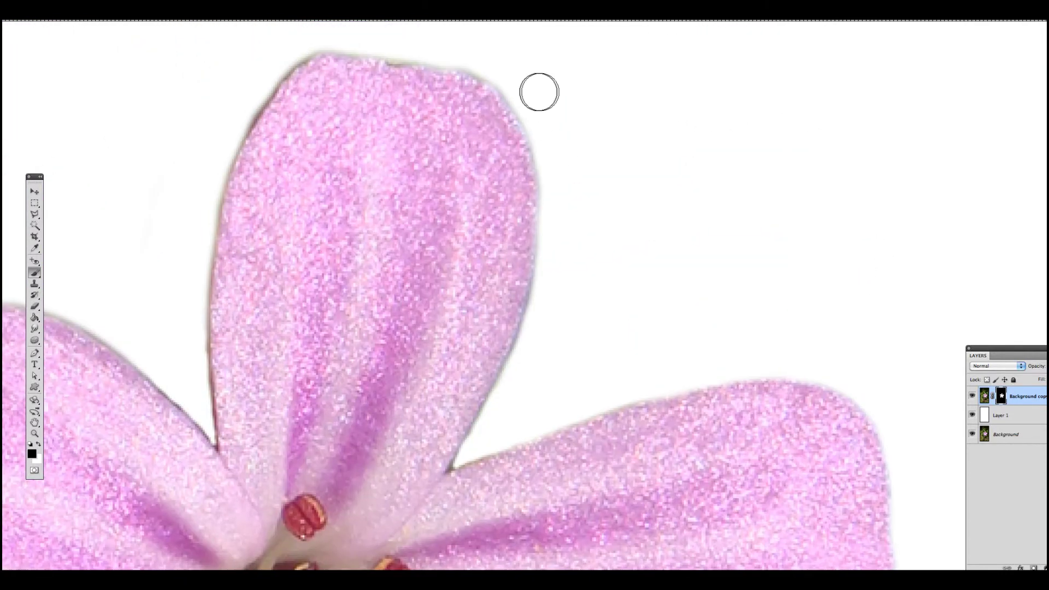
scroll(503, 99, up, 3)
scroll(503, 99, left, 2)
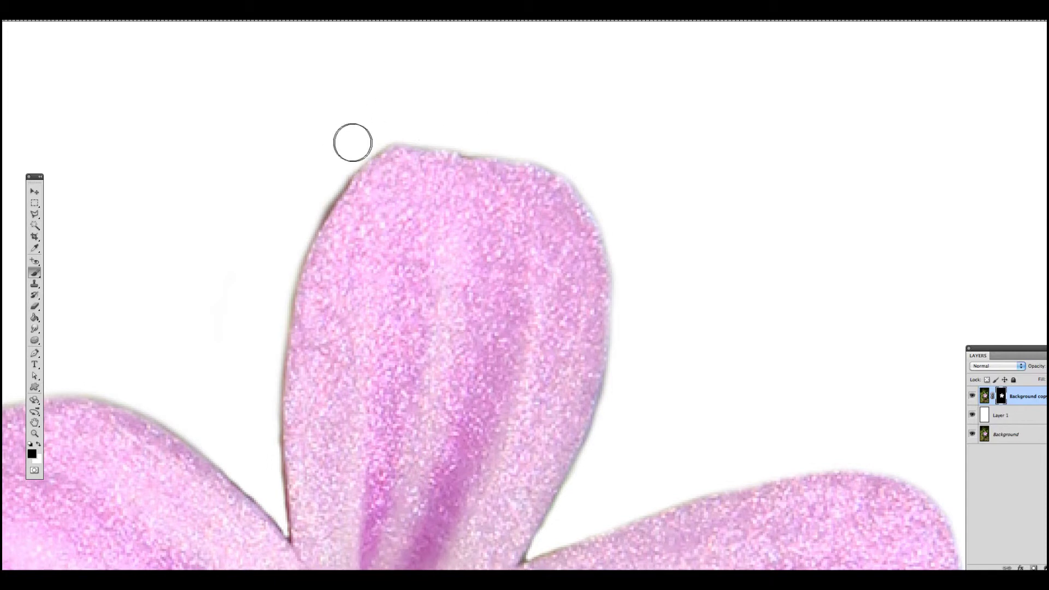
scroll(306, 150, down, 1)
scroll(296, 137, down, 1)
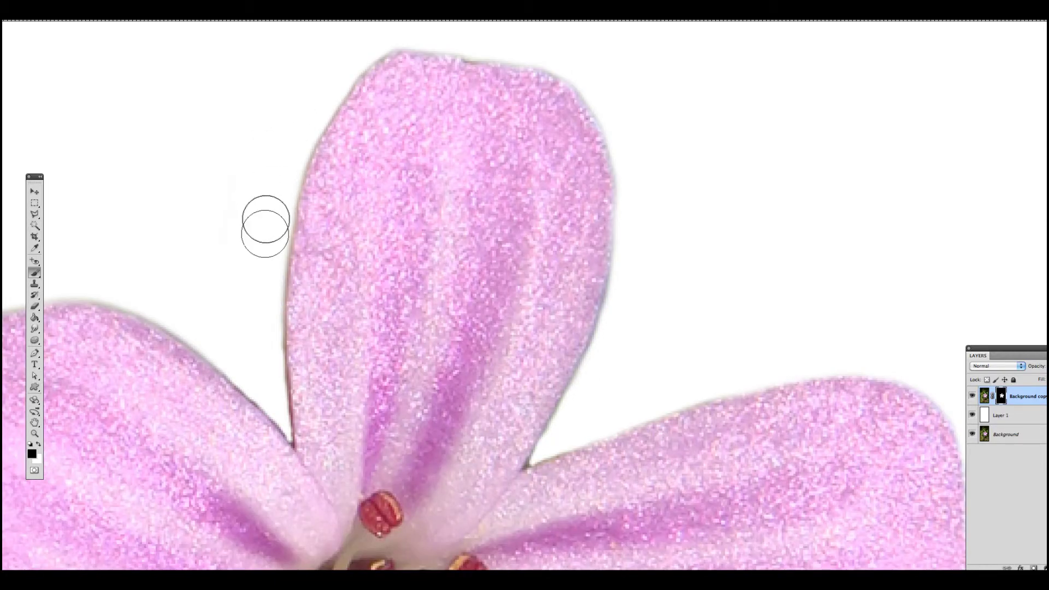
Step: Shrink the brush and clean the mask in the notch between the top petal and the upper-left petal
key(bracketleft)
key(bracketleft)
key(bracketleft)
key(bracketleft)
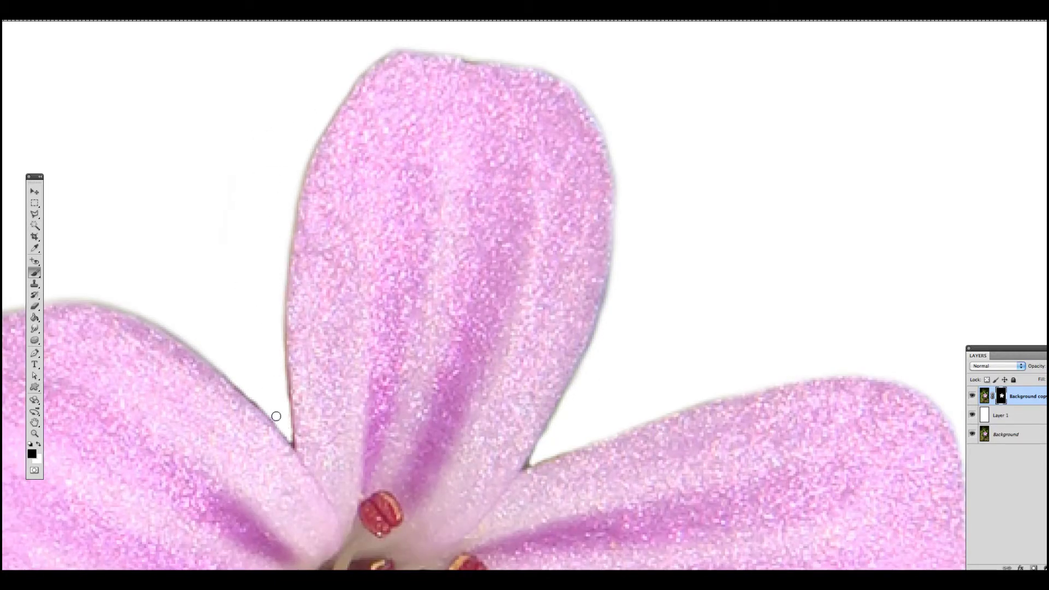
Step: Enlarge the brush and refine the mask along the upper-left petal's upper and outer edges
scroll(243, 381, left, 3)
scroll(243, 381, down, 1)
key(bracketright)
key(bracketright)
key(bracketright)
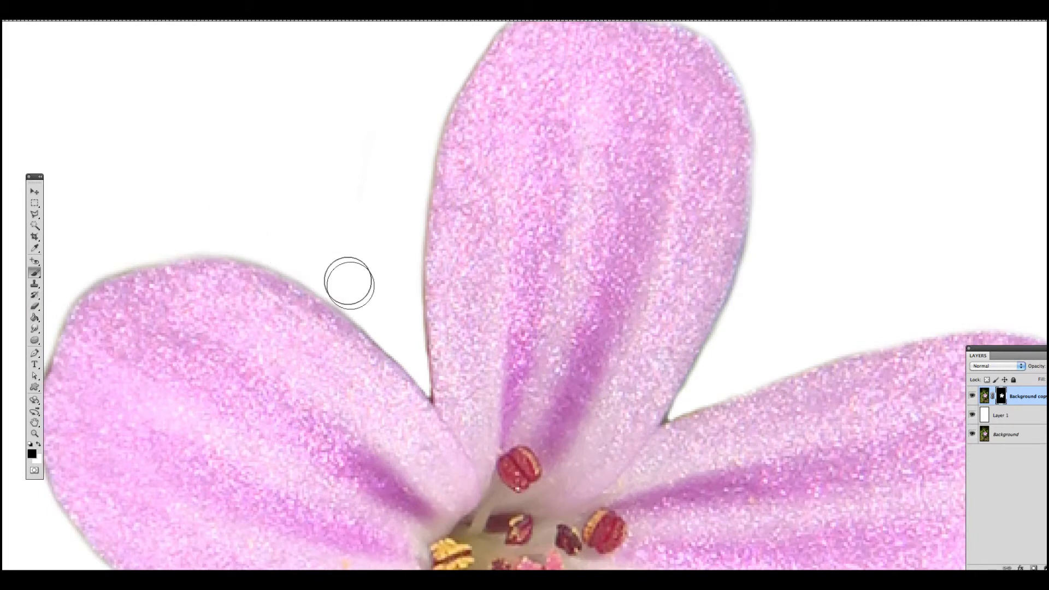
scroll(349, 283, left, 2)
scroll(349, 284, down, 1)
drag(149, 253, 245, 94)
key(super+minus)
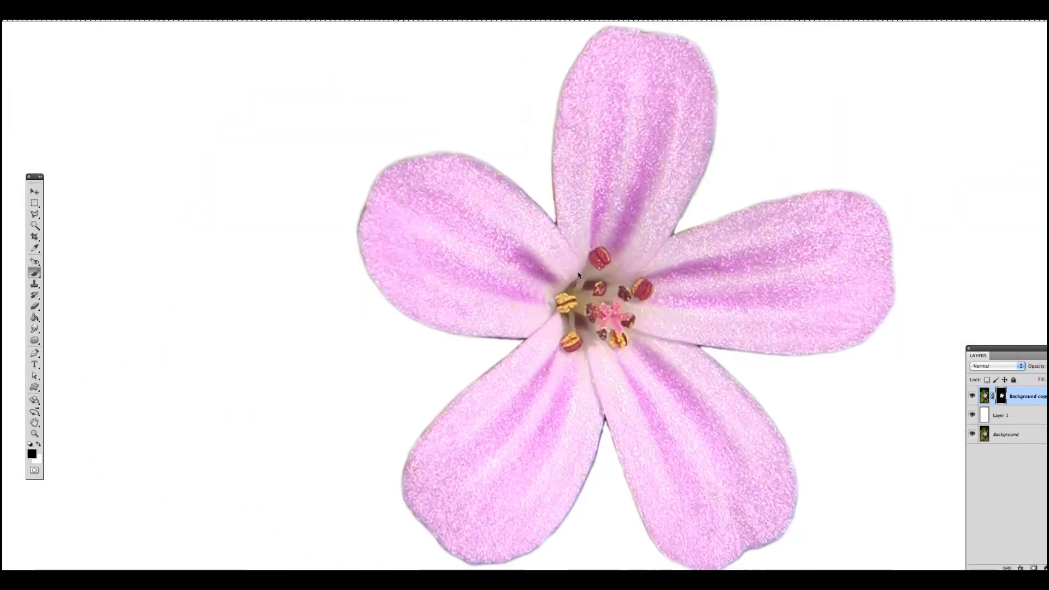
Step: Load the Background copy layer's mask as a selection, target the layer's image, and copy and paste the flower onto a new layer
key(v)
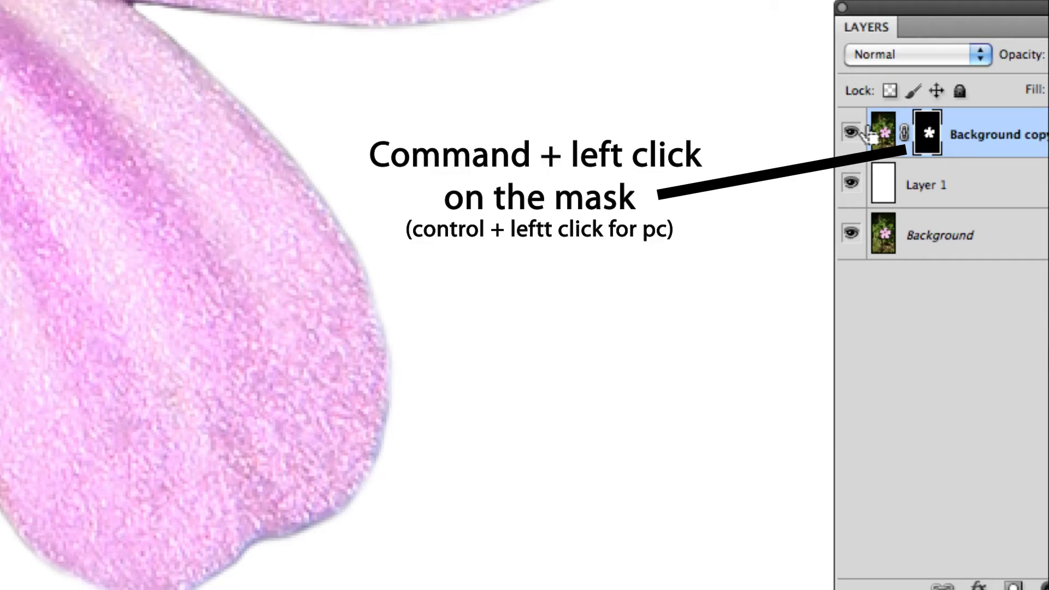
super+click(923, 134)
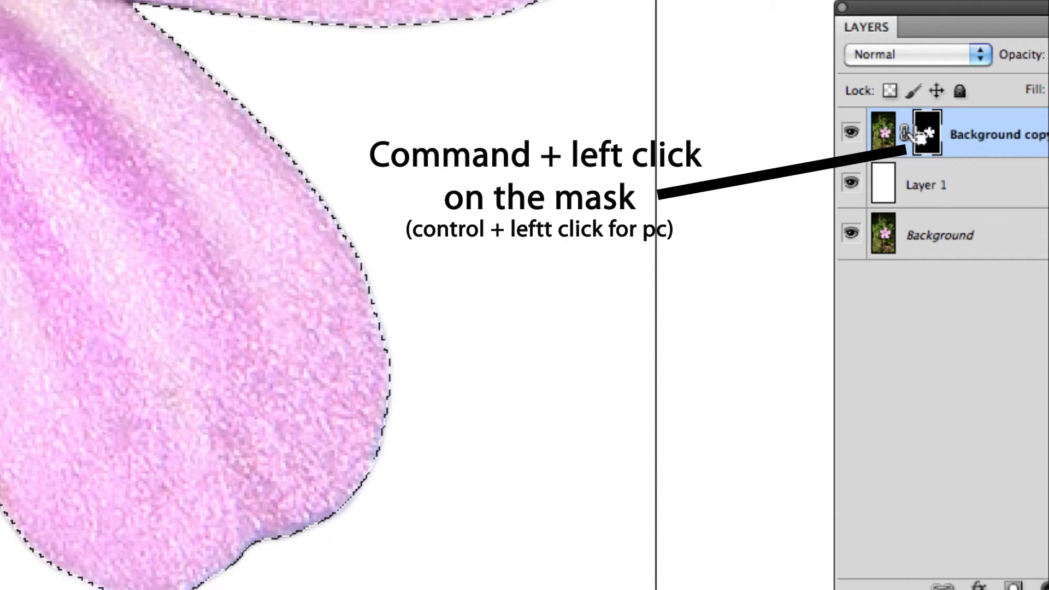
click(881, 139)
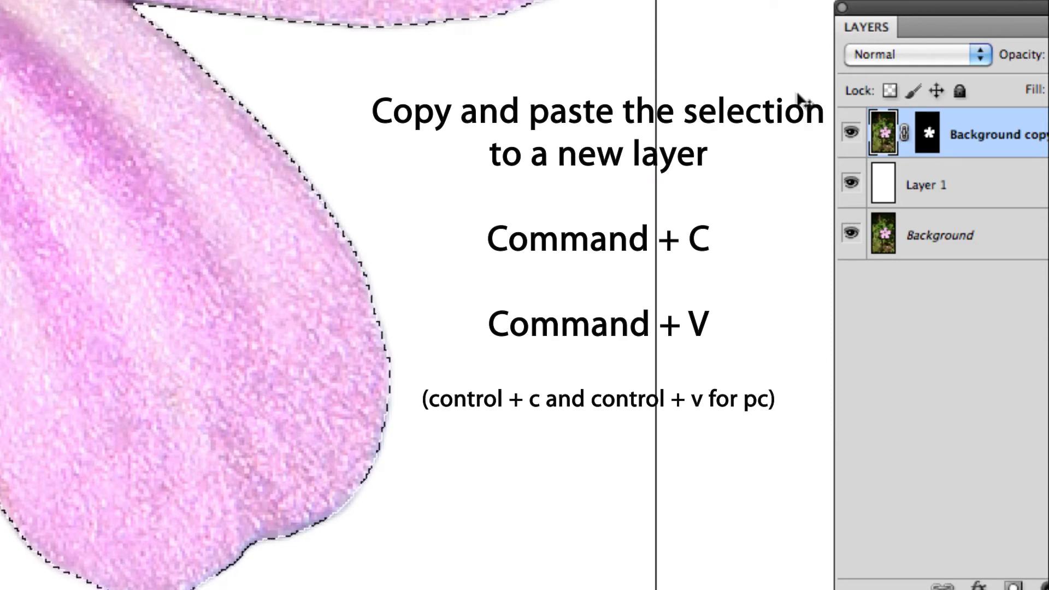
key(super+c)
key(super+v)
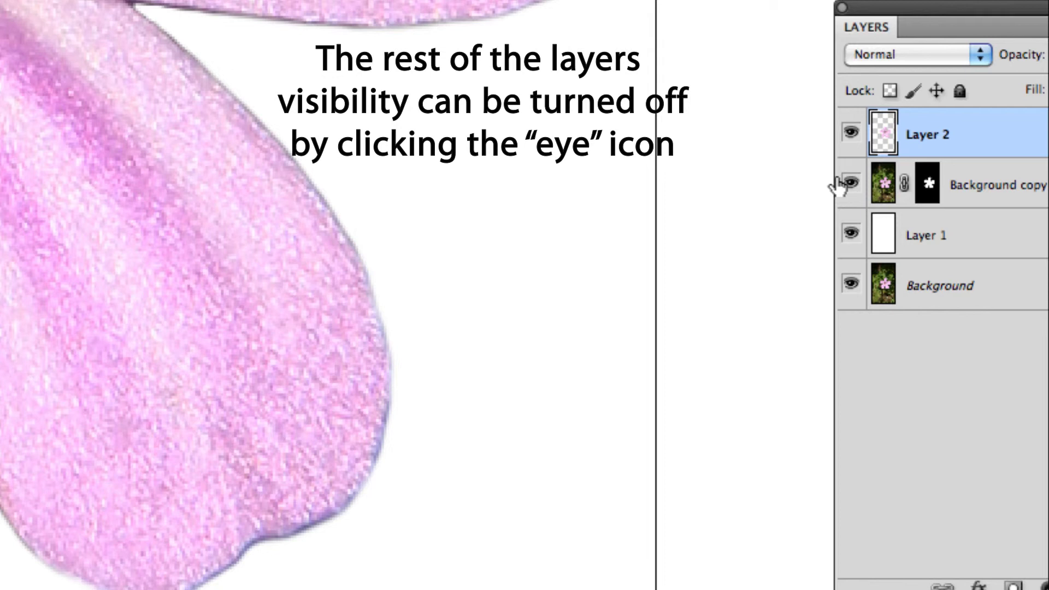
Step: Hide Background copy, Layer 1 and Background, and draw a crop frame tightly around the pasted flower
drag(838, 185, 839, 297)
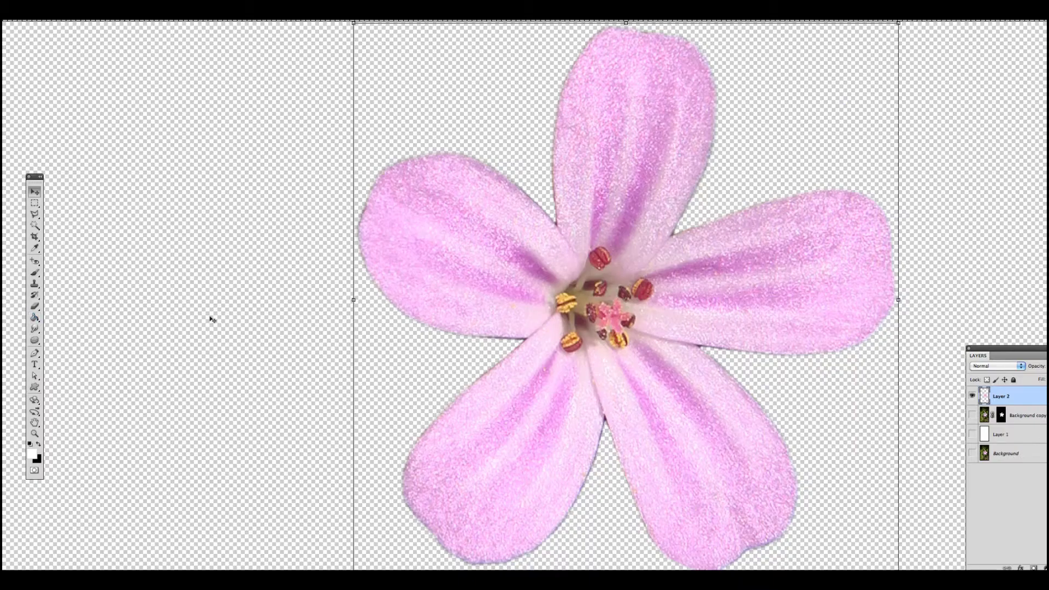
key(c)
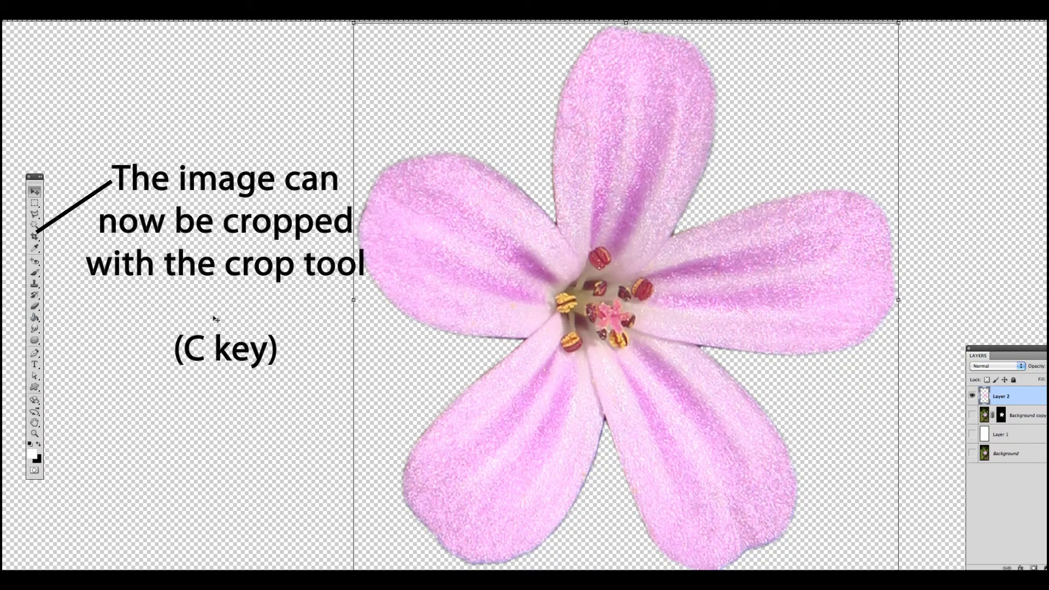
drag(361, 24, 899, 569)
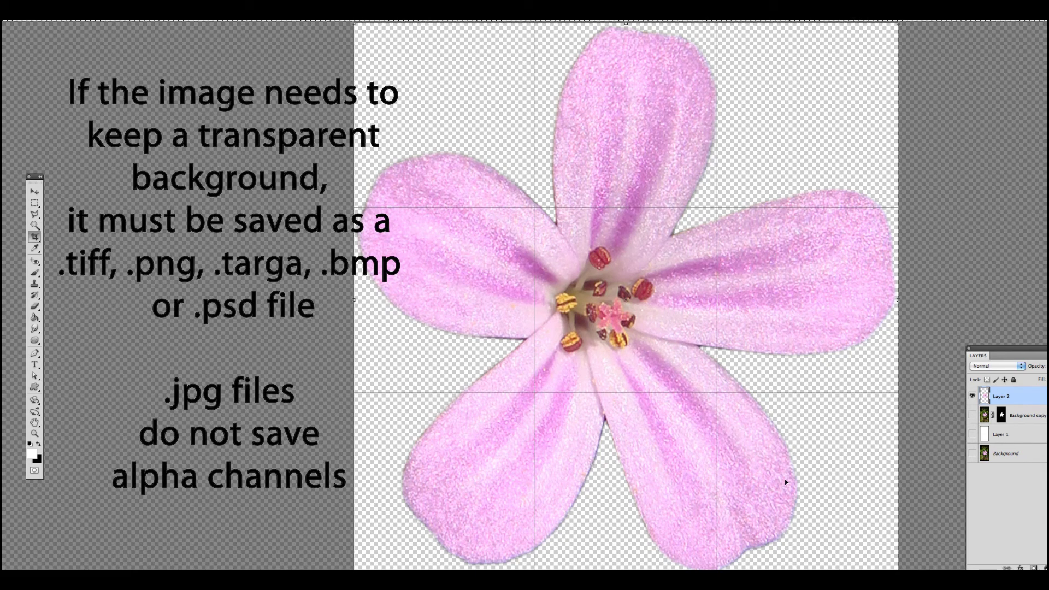